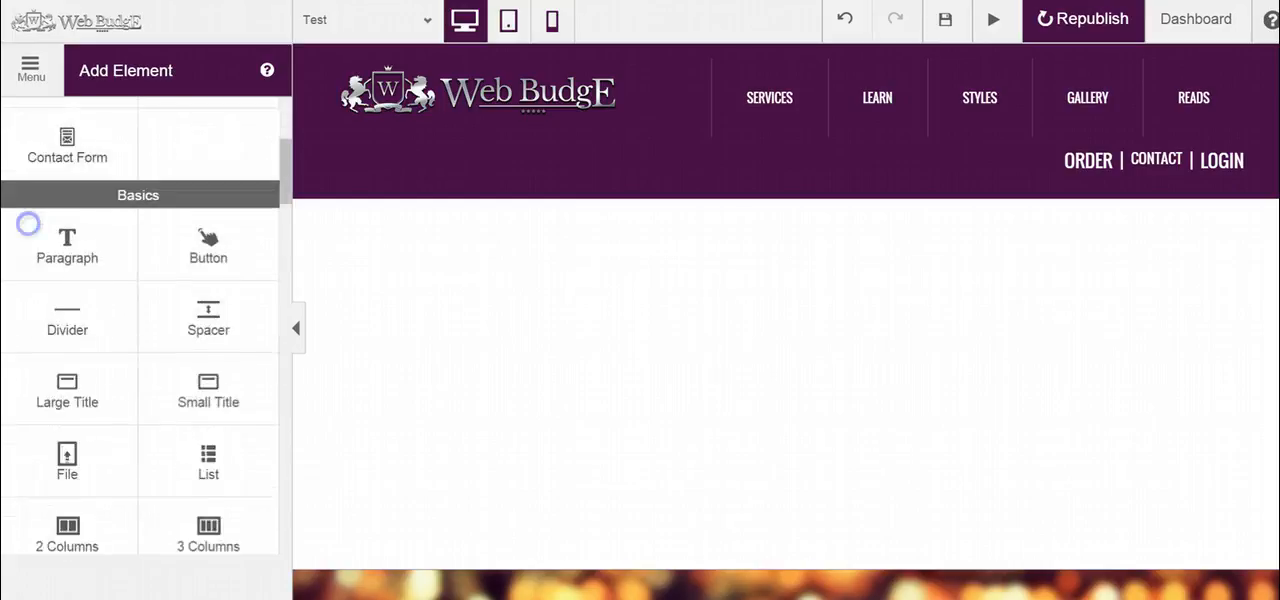
scroll(42, 427, down, 6)
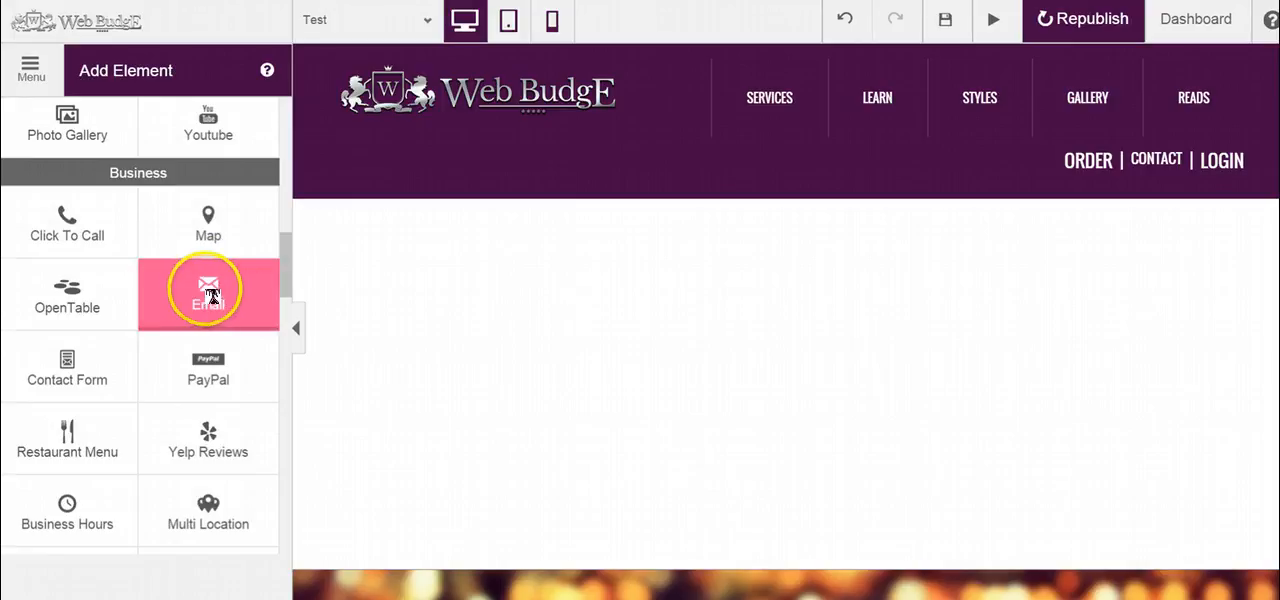
Step: Add an Email button to the blank area below the header, keeping its default button text and email address
drag(206, 287, 457, 249)
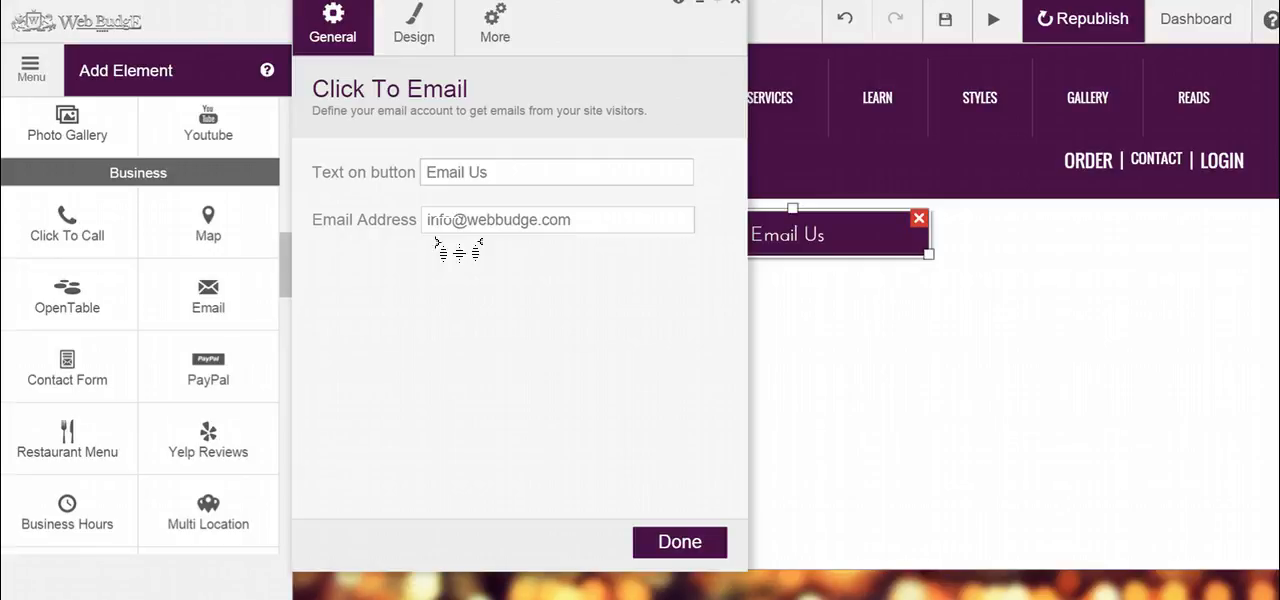
click(506, 177)
click(678, 540)
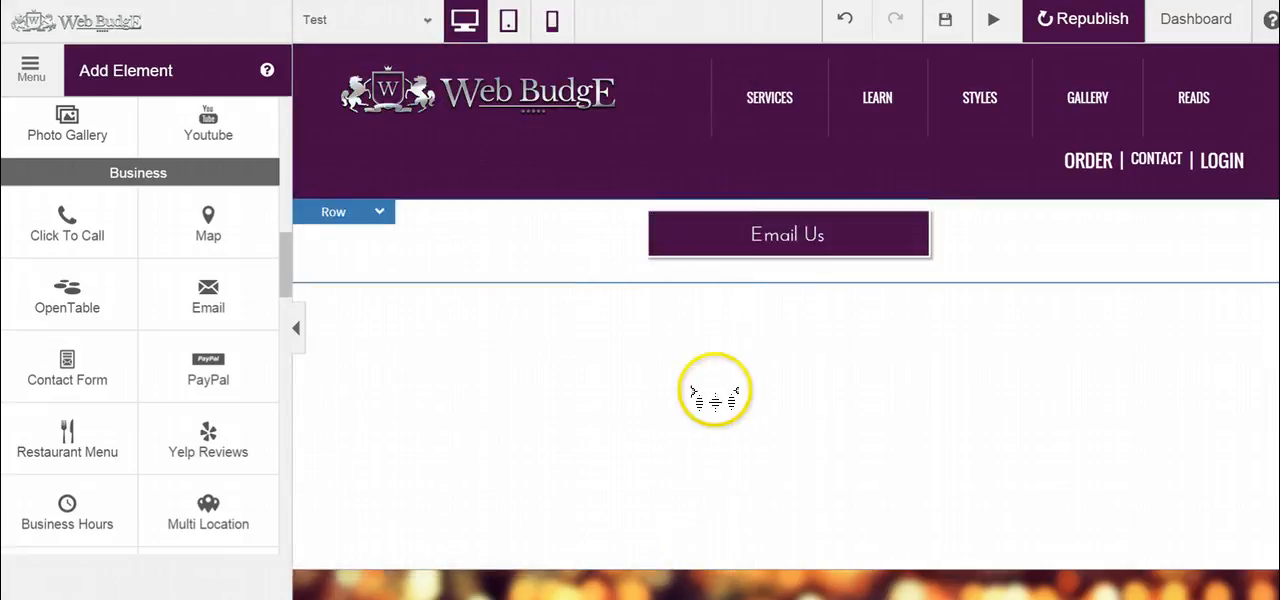
Step: Open the site-wide Design settings
click(40, 88)
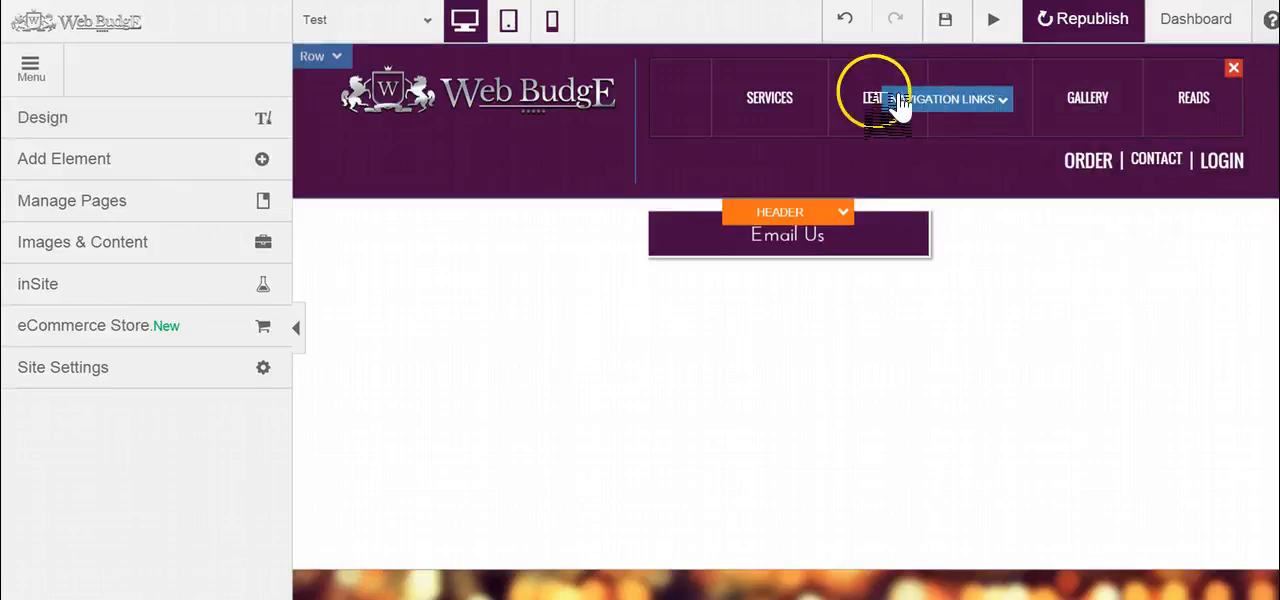
mouse_move(800, 110)
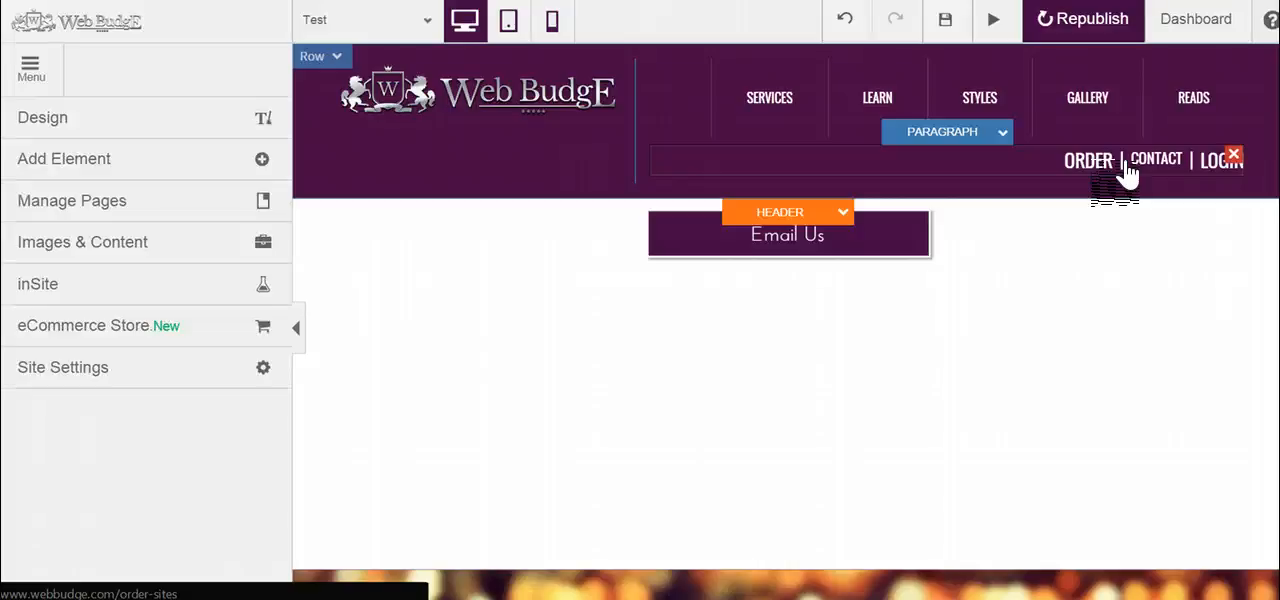
click(100, 118)
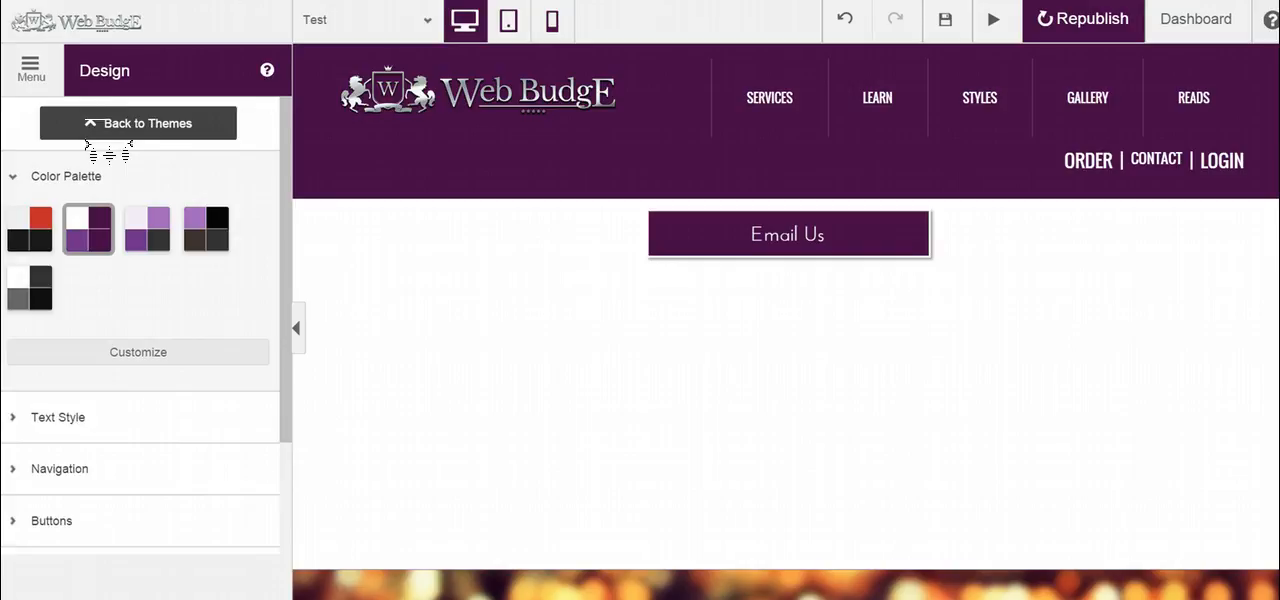
Step: Review the Email Us button's general settings and close them without changes
click(771, 240)
click(783, 196)
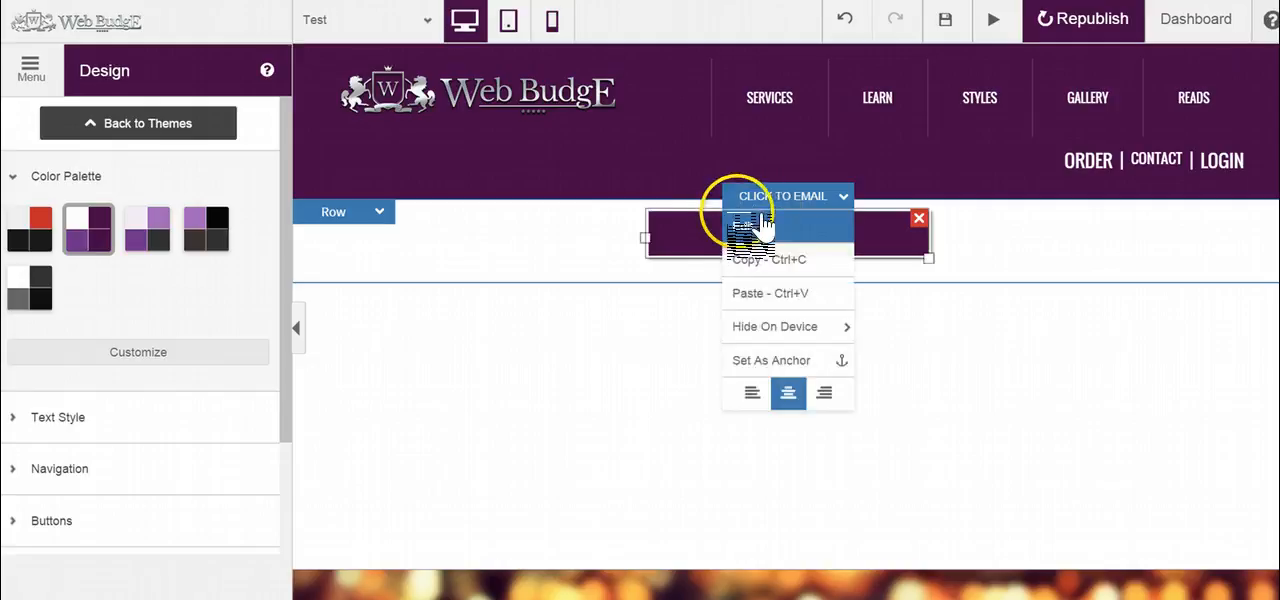
click(752, 224)
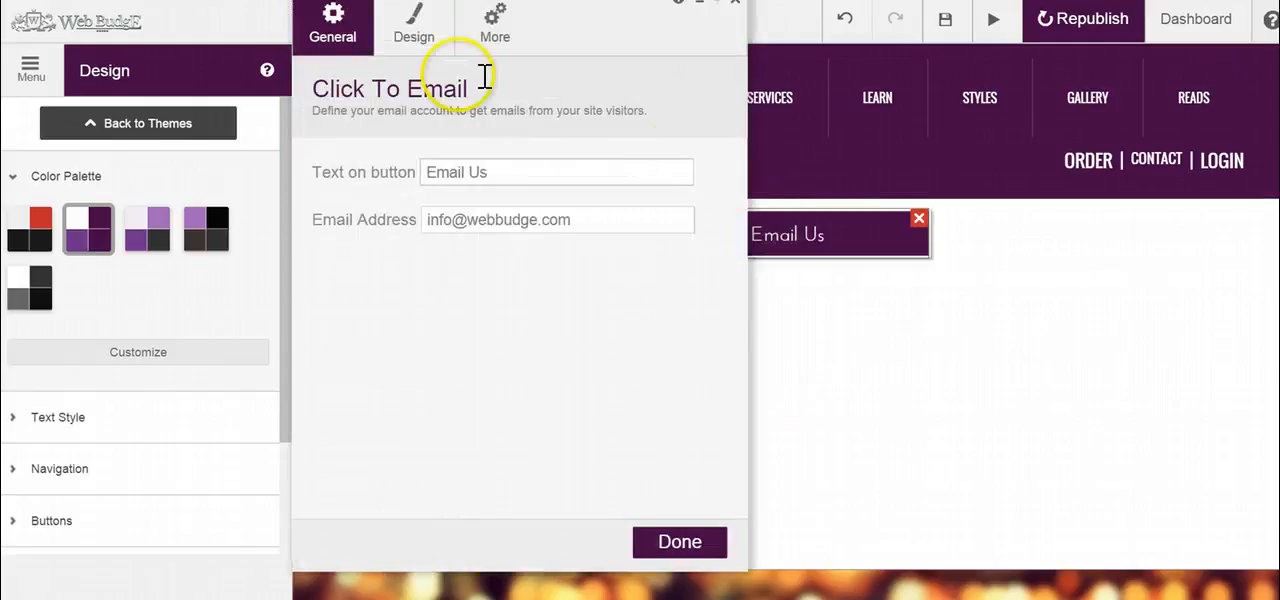
click(745, 8)
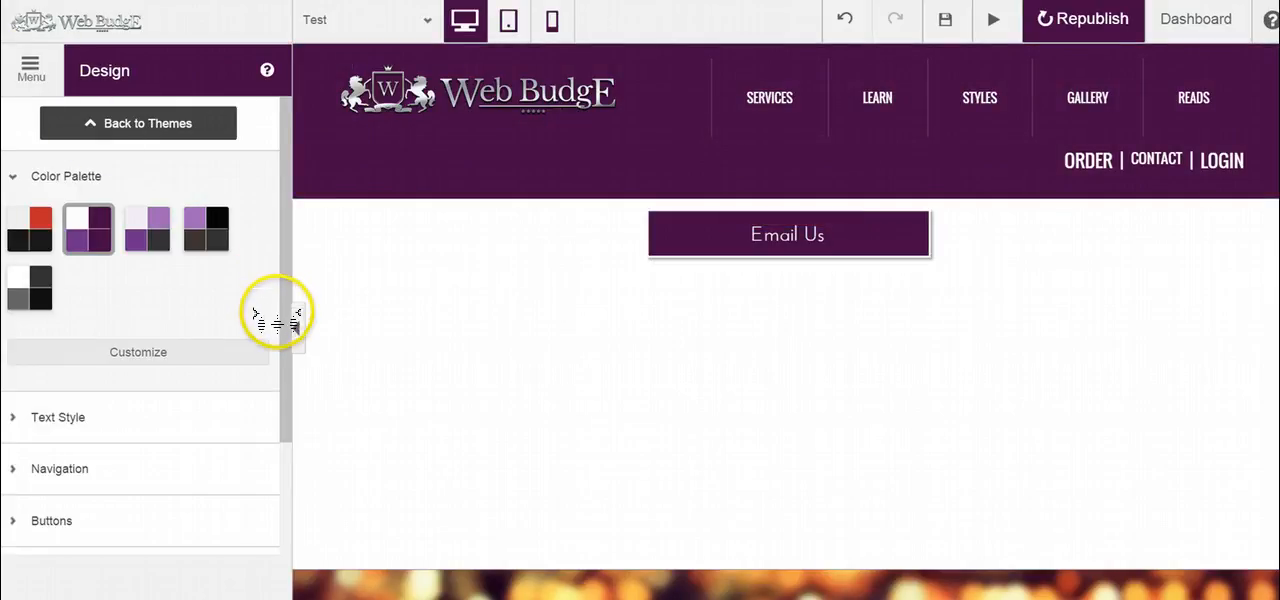
Step: Examine the site-wide button styles in the Design settings, then return to the main list of editor sections
scroll(284, 380, down, 3)
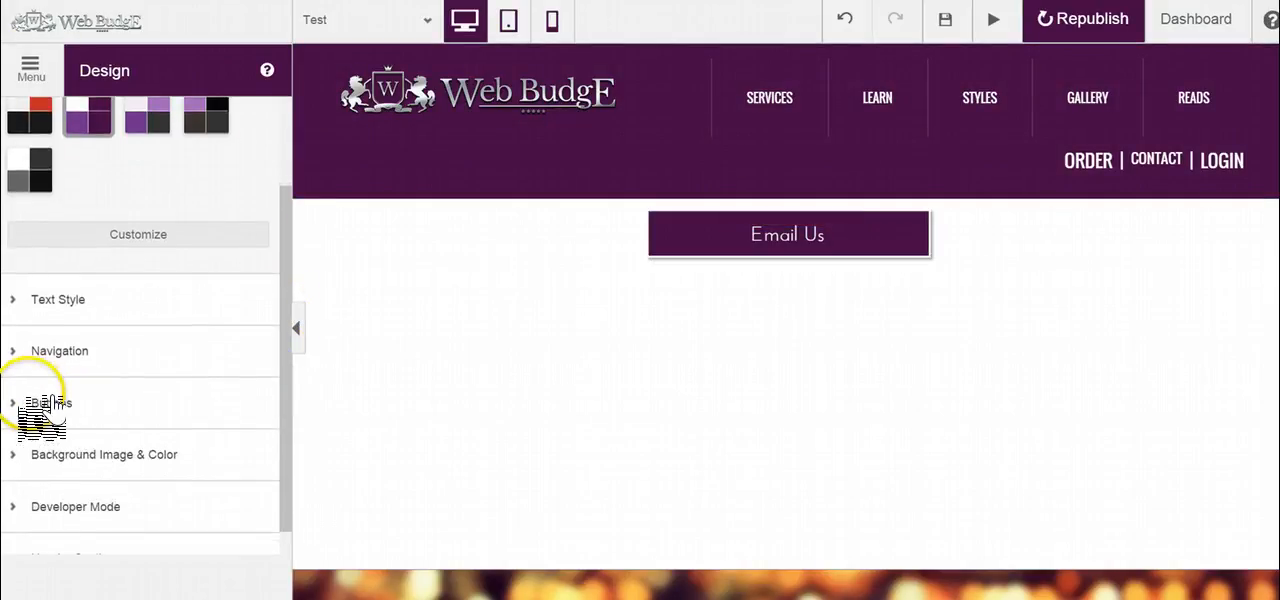
click(45, 403)
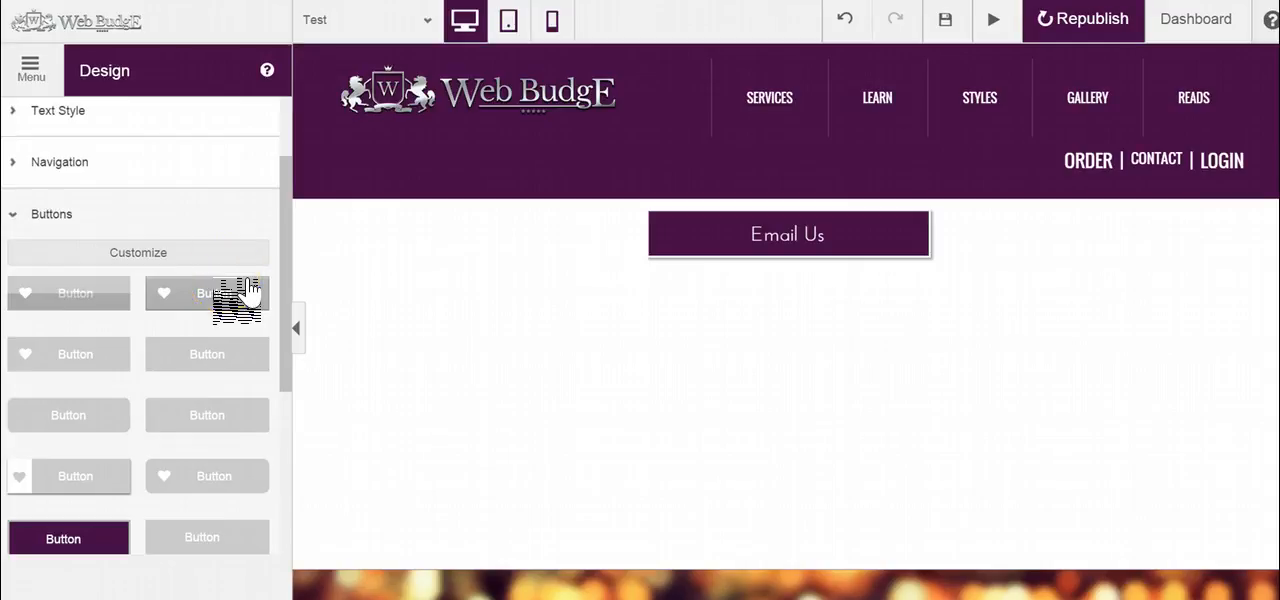
click(140, 248)
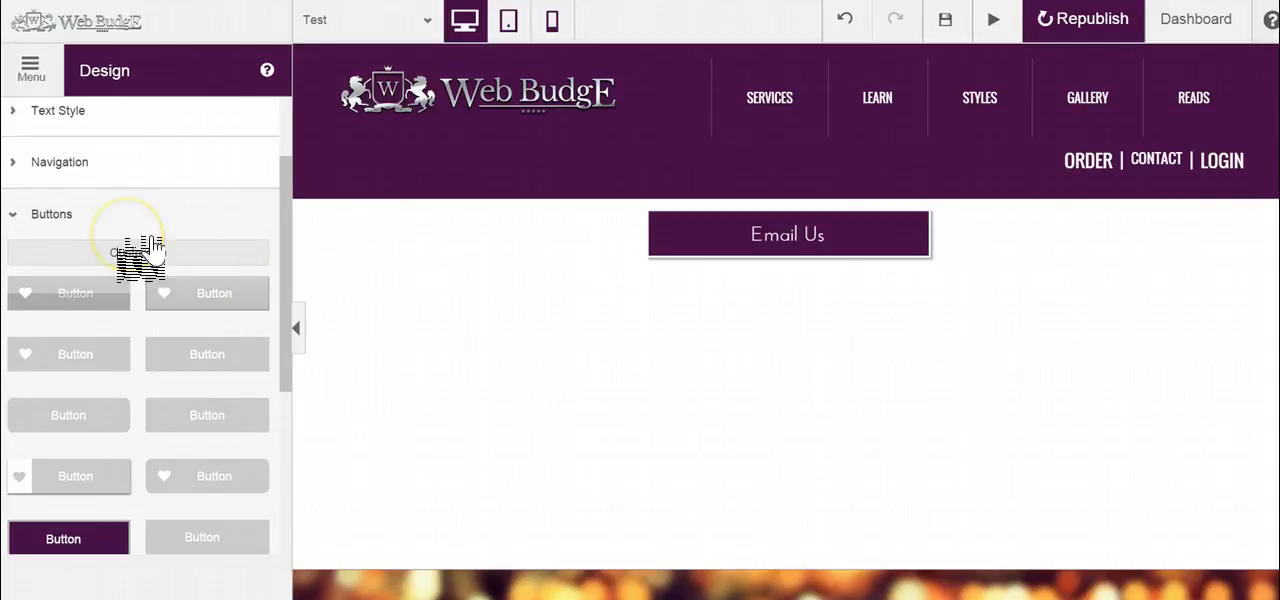
click(30, 66)
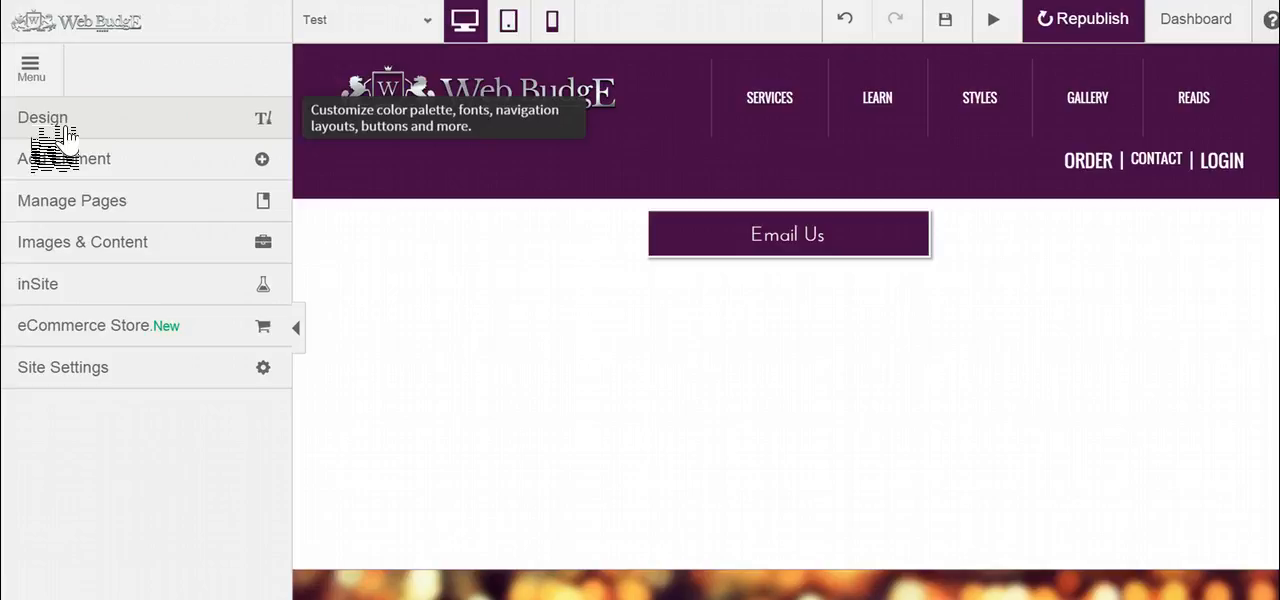
Step: Review the Email Us button's own design options for color, border and hover, and close them without changes
click(785, 228)
click(800, 205)
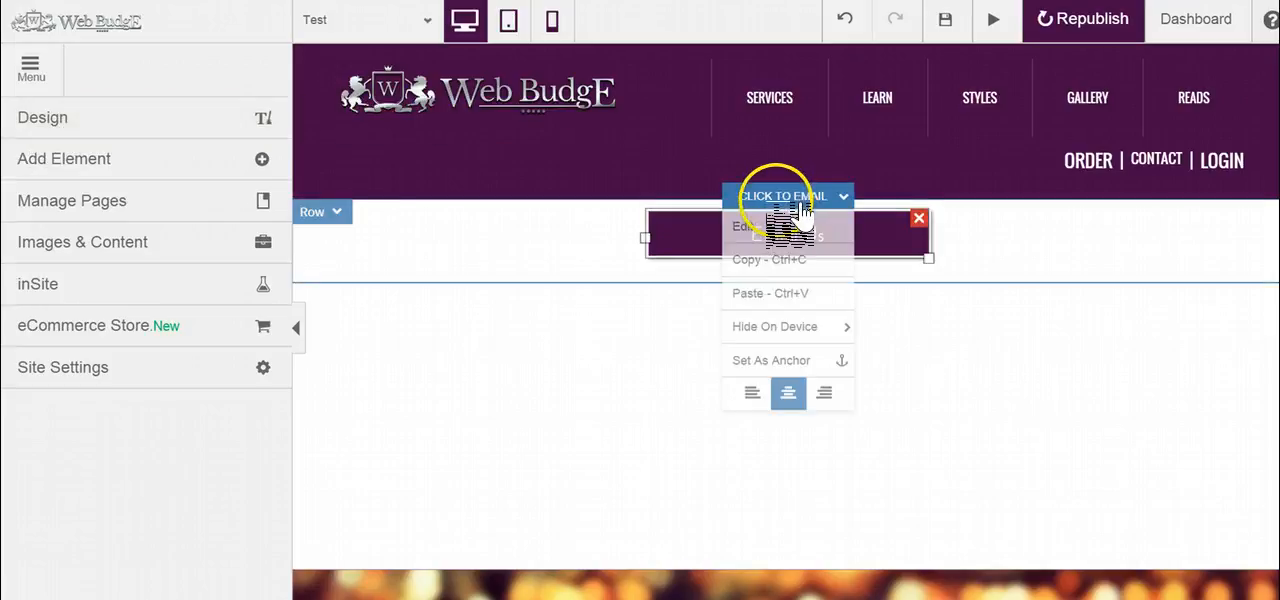
click(785, 224)
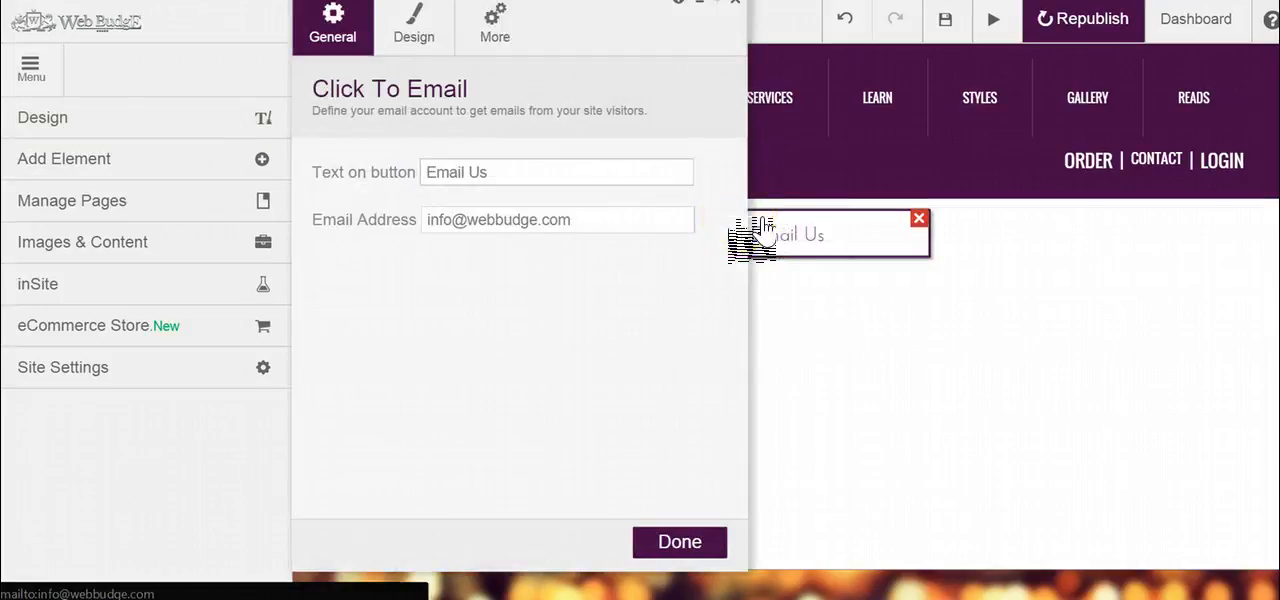
click(414, 30)
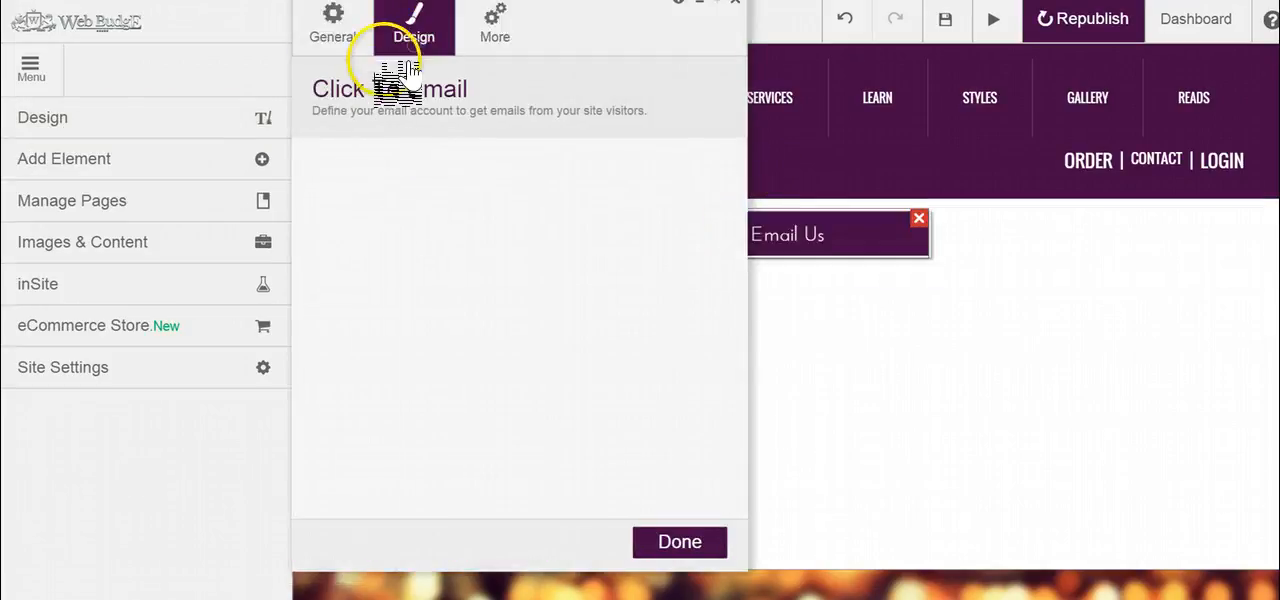
click(736, 2)
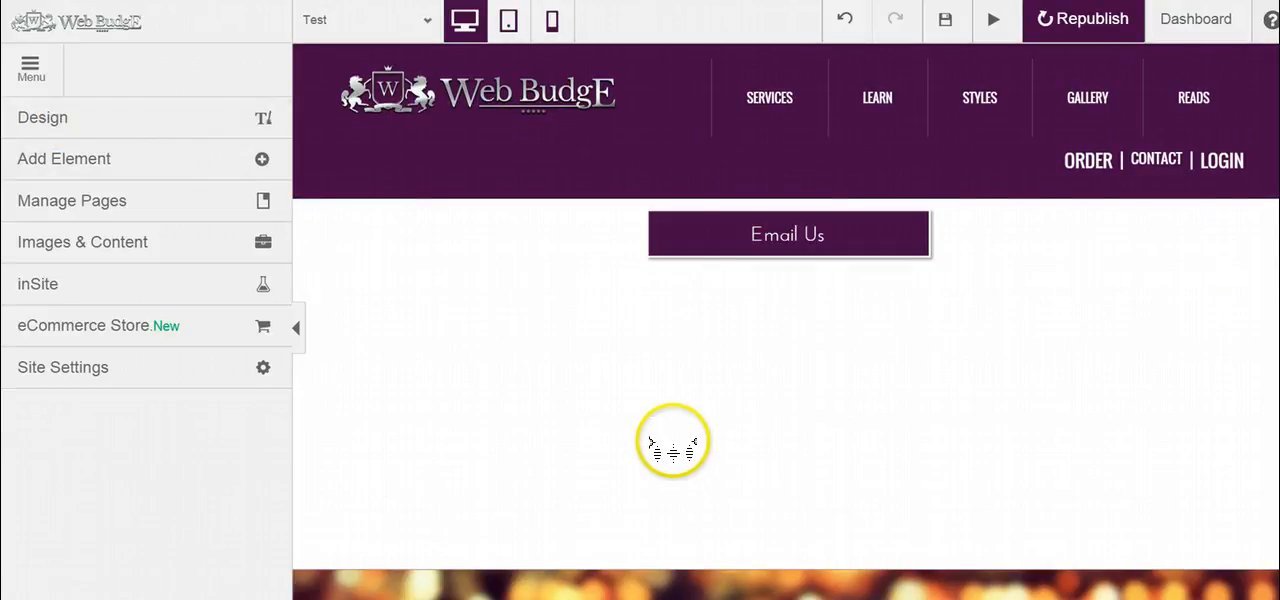
Step: Look over the element options offered for the Email Us button, such as copying, hiding on a device and anchoring
click(790, 238)
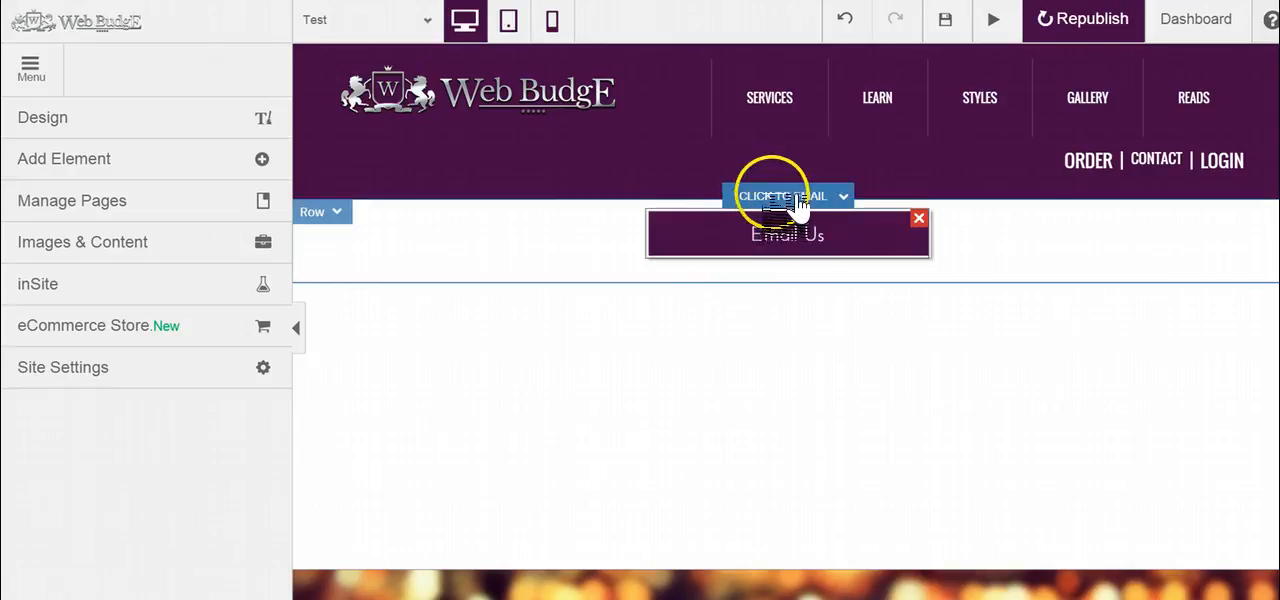
click(800, 200)
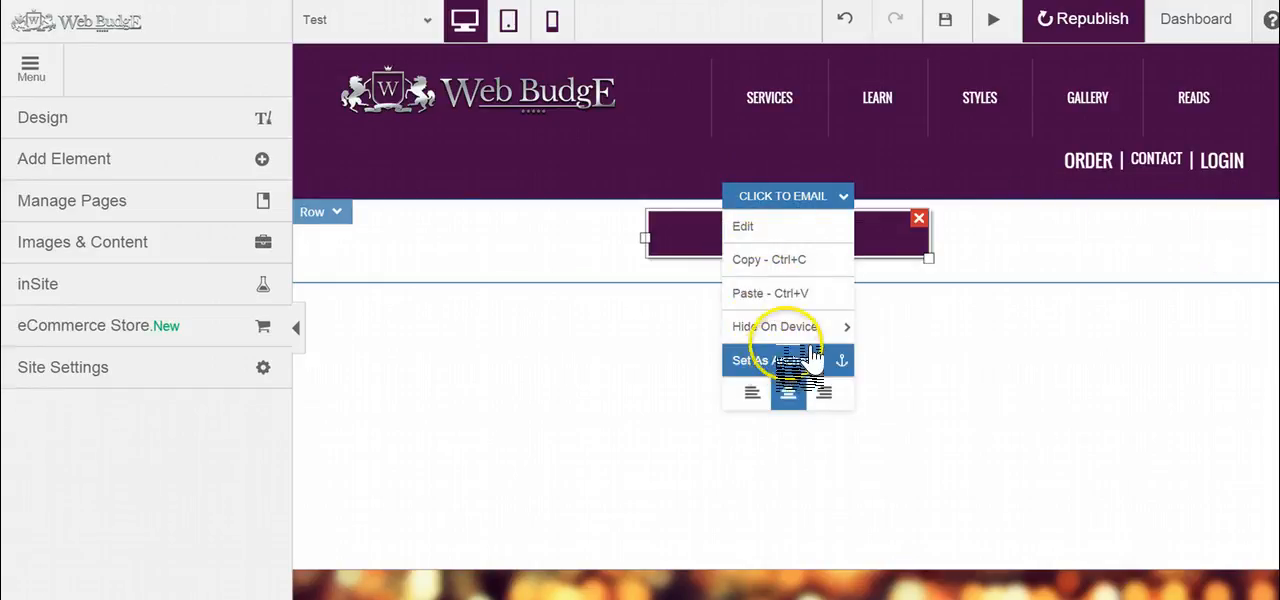
mouse_move(810, 335)
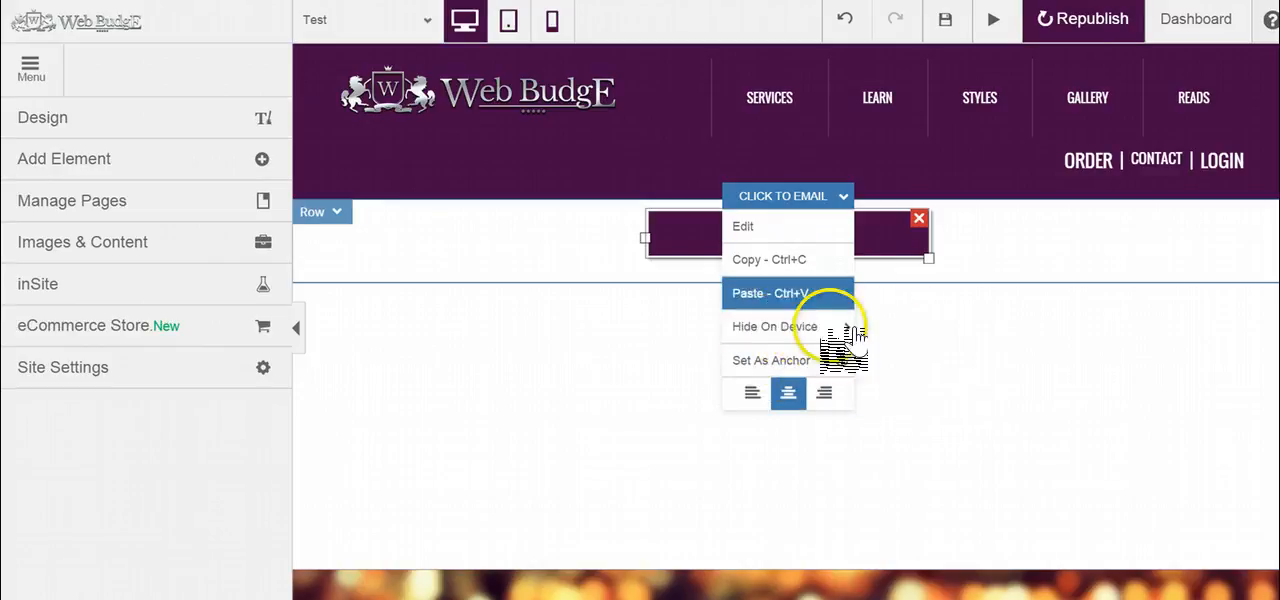
click(983, 450)
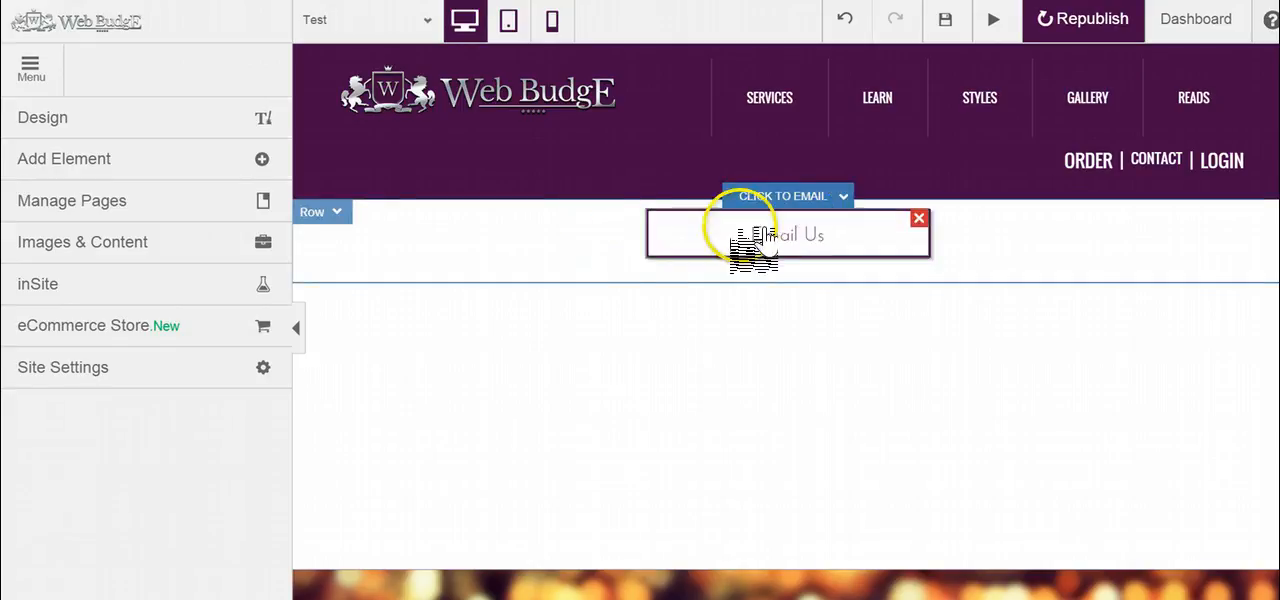
Step: Set the Email Us button's width to 128px in its spacing settings
click(808, 200)
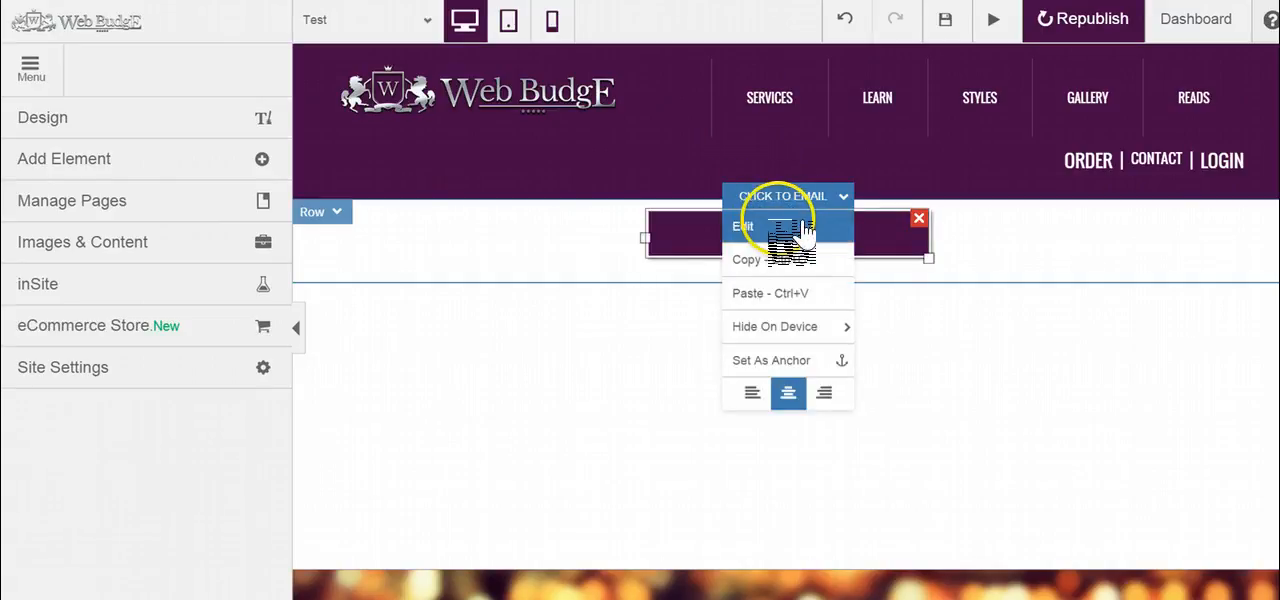
click(800, 226)
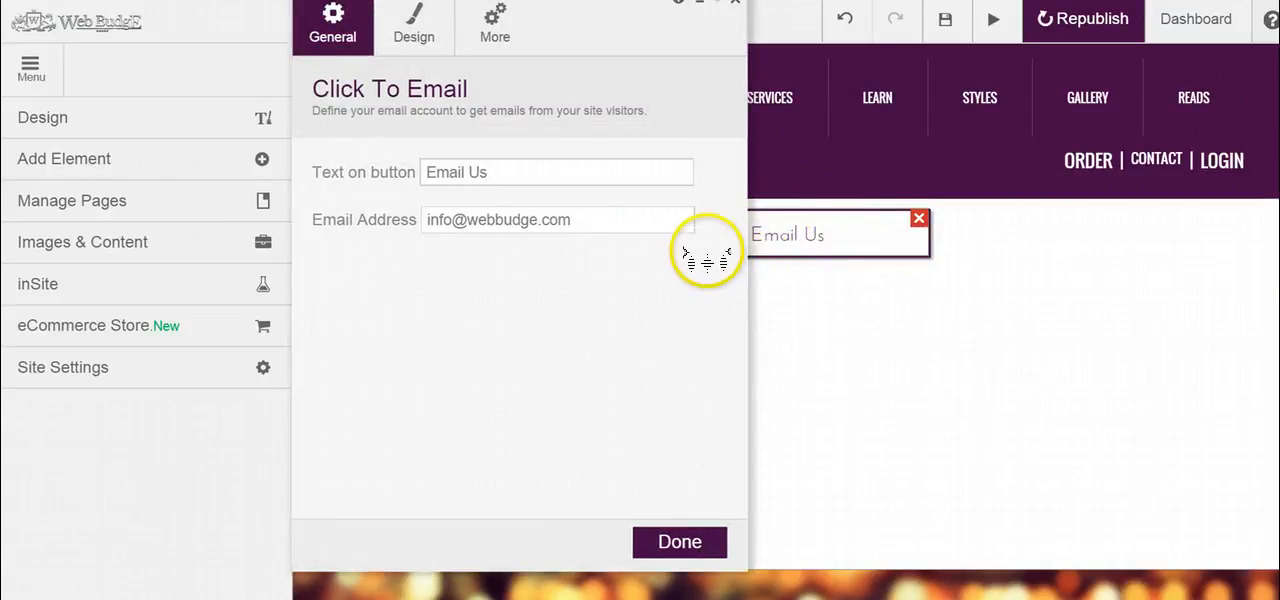
click(495, 25)
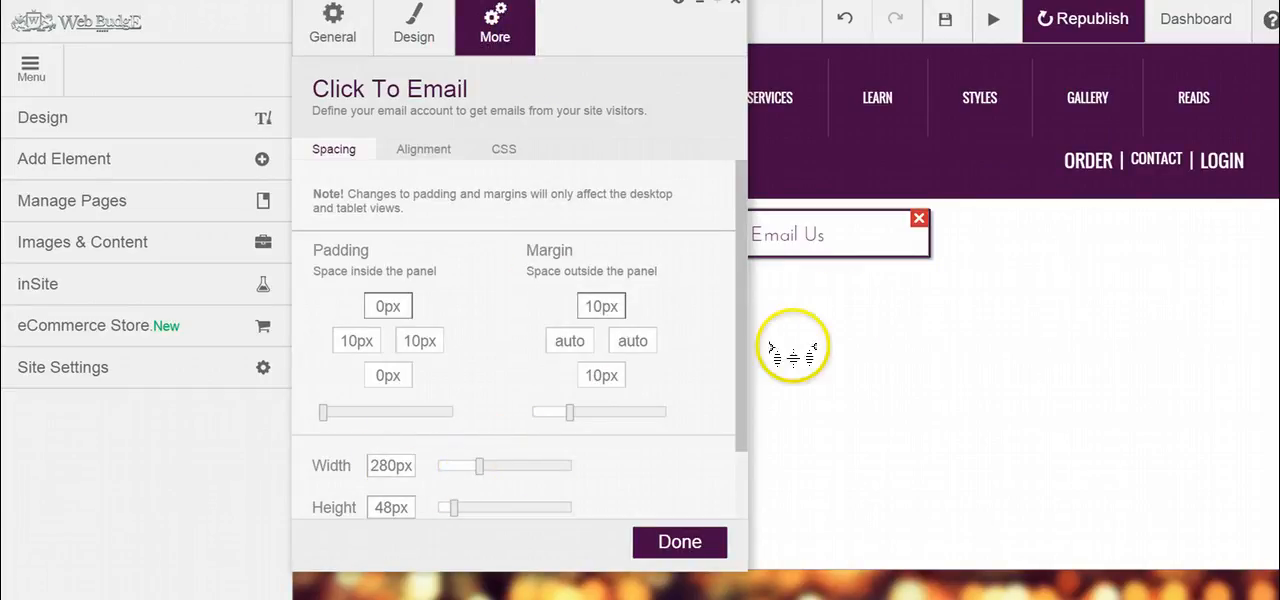
mouse_move(482, 465)
mouse_down()
mouse_move(588, 479)
mouse_move(460, 464)
mouse_up()
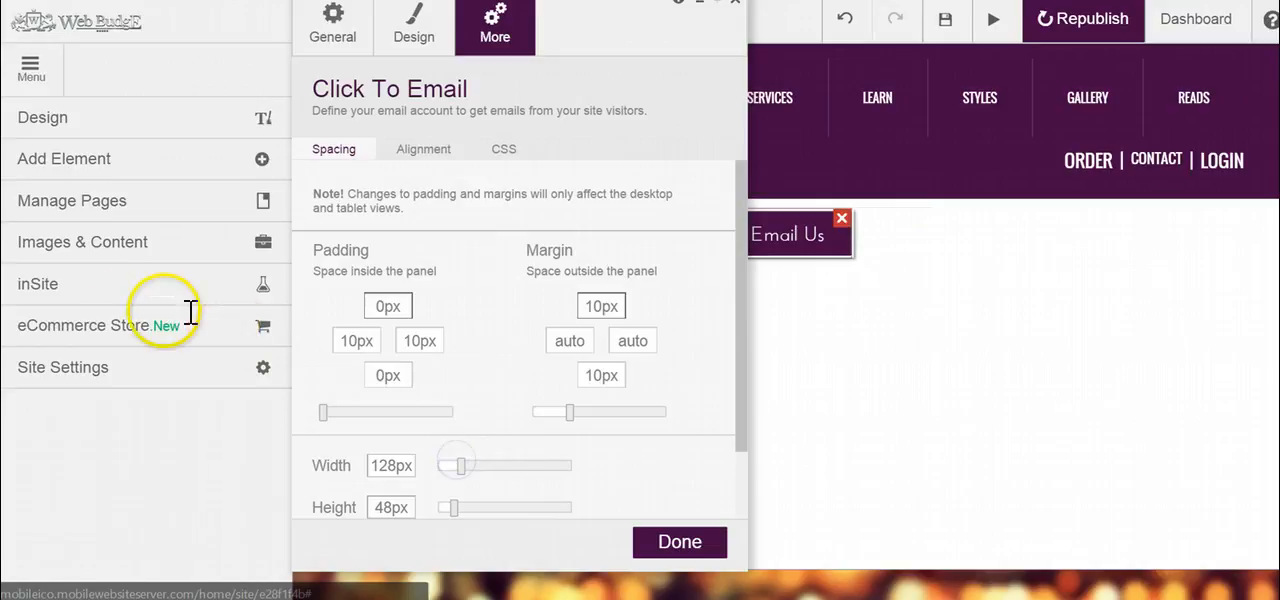
click(690, 535)
Step: Examine the customization options for the site-wide button style, including background, border and hover colors, without changing them
click(78, 118)
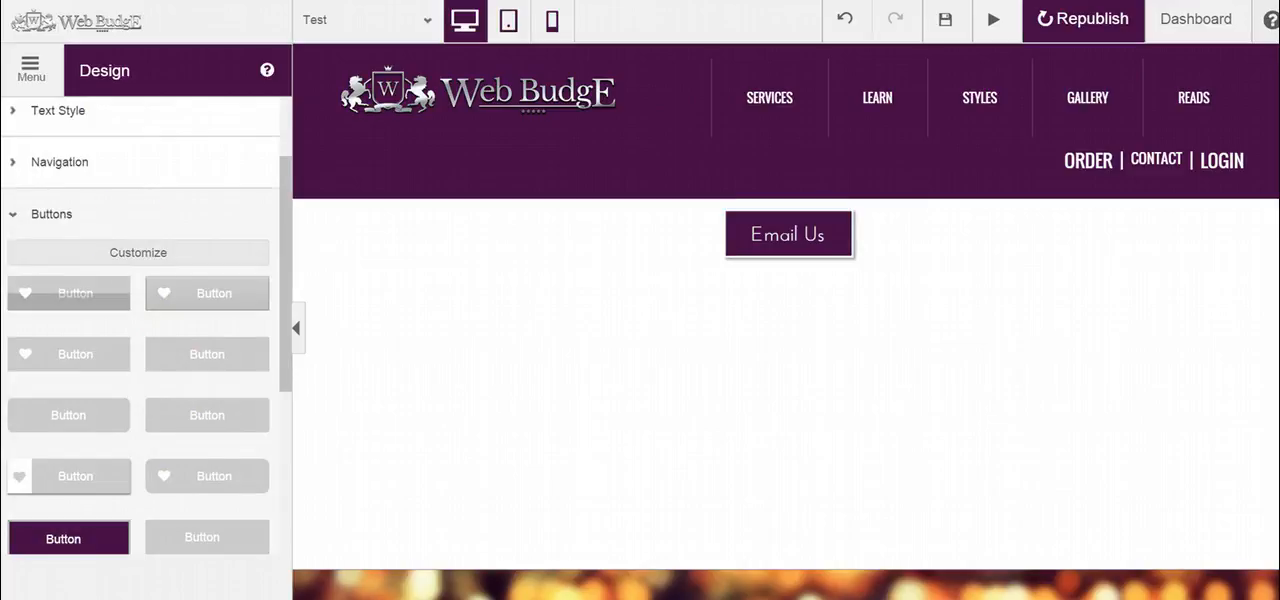
click(145, 253)
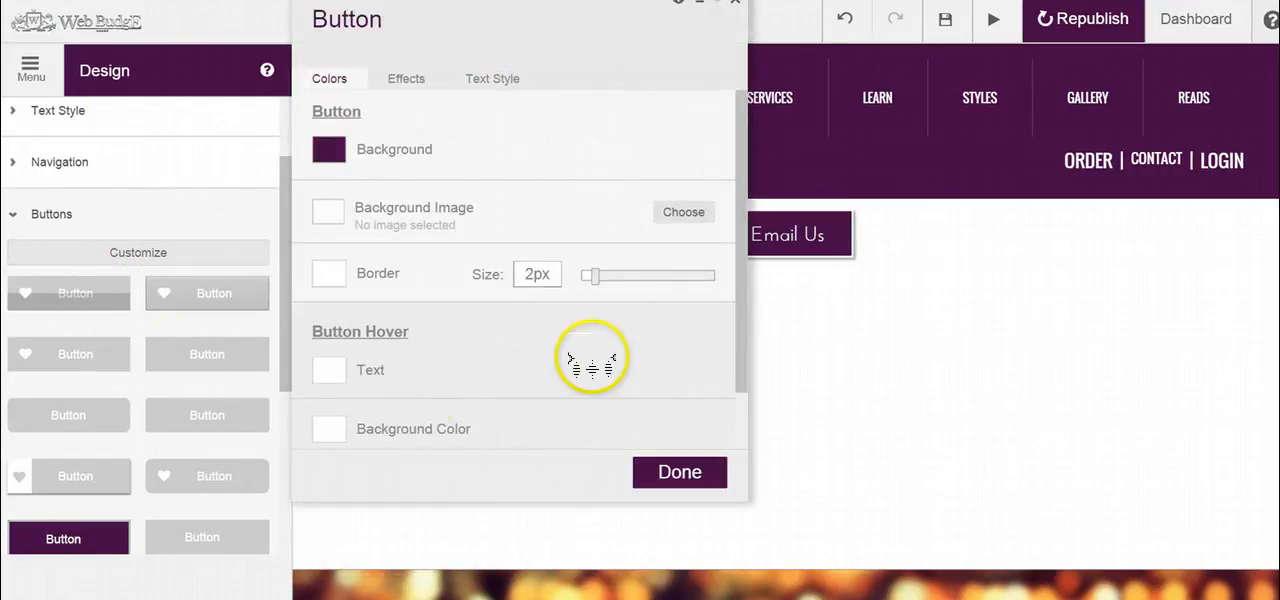
drag(739, 332, 734, 384)
drag(736, 280, 734, 134)
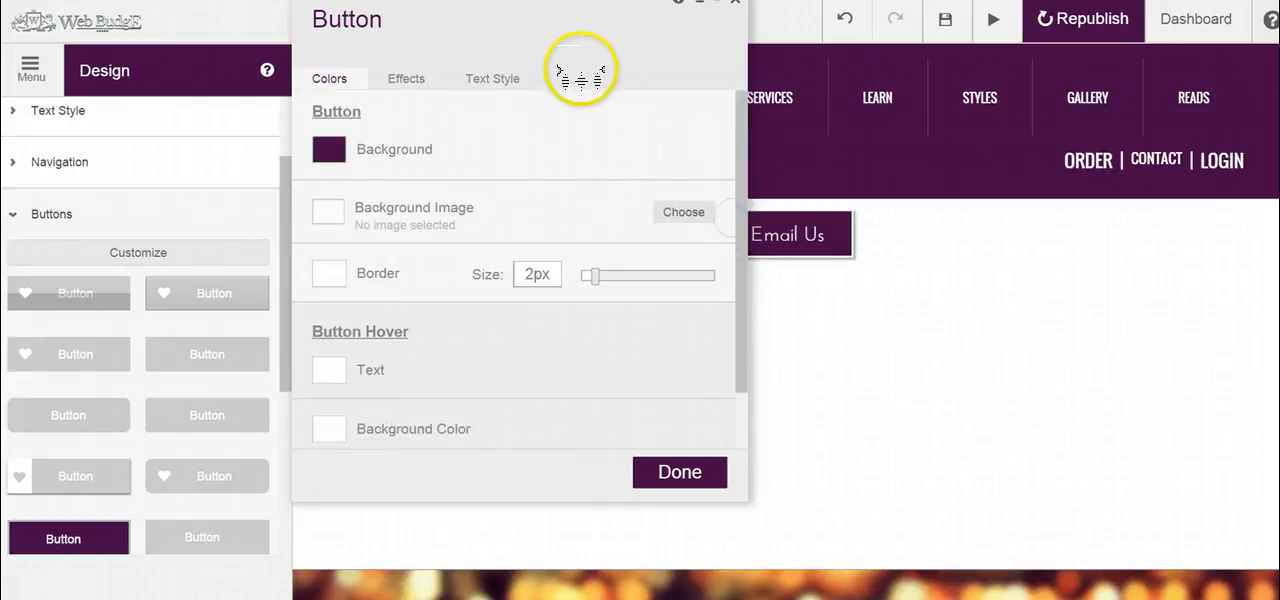
click(735, 3)
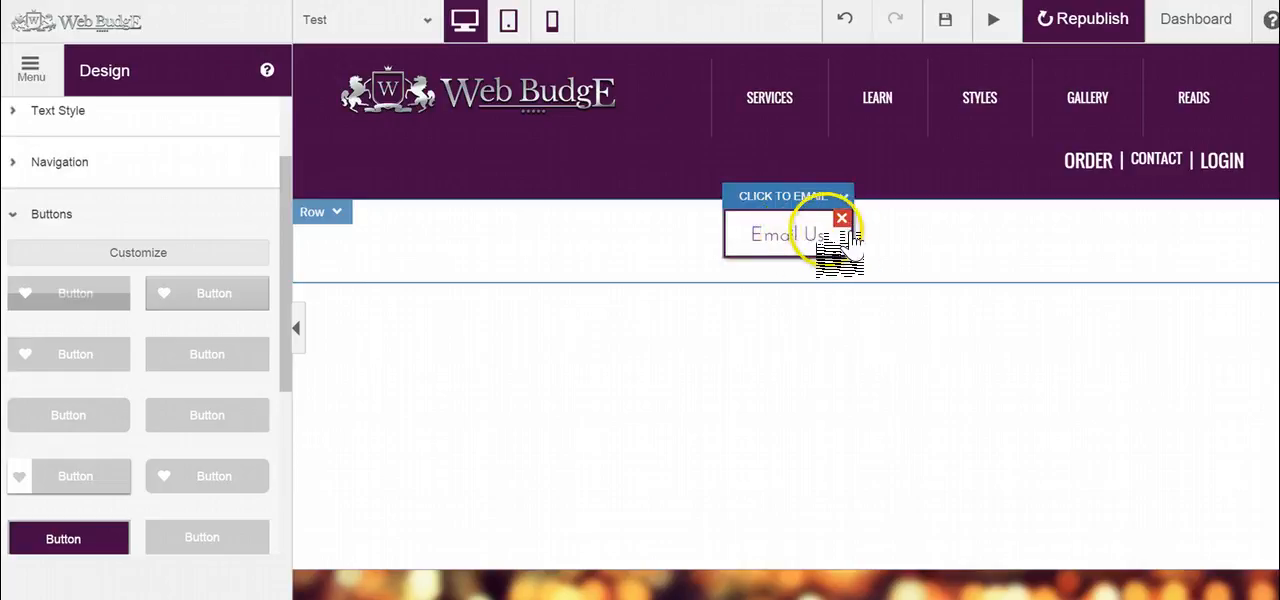
Step: Review the Email Us button's padding, margin, width and height settings
click(810, 205)
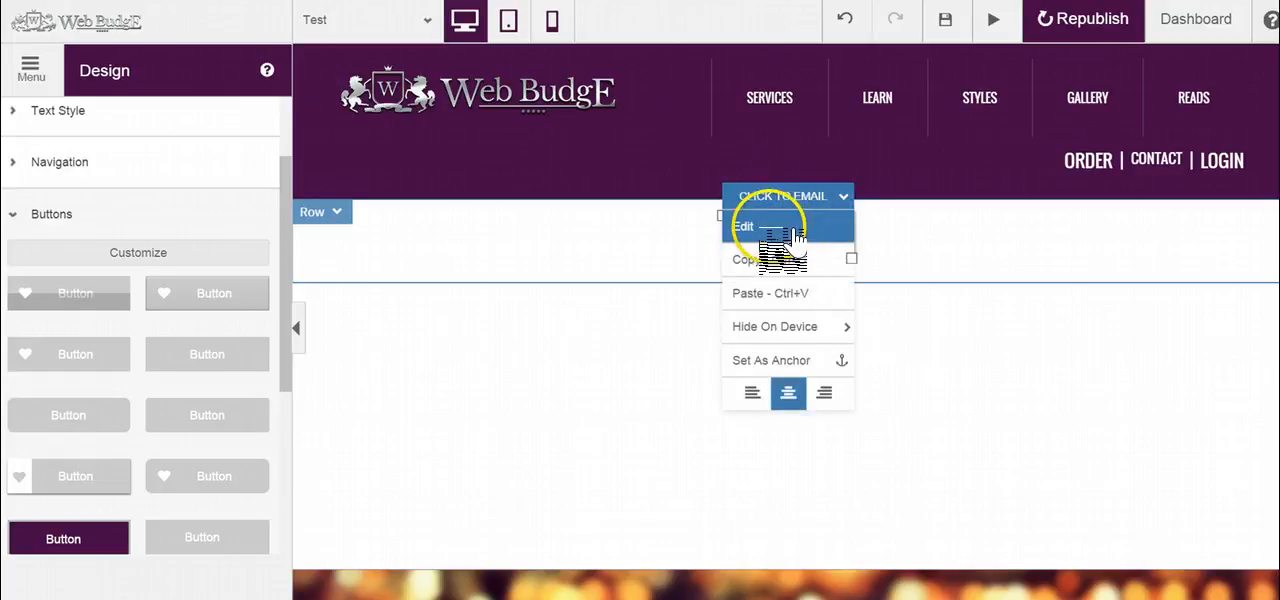
click(785, 230)
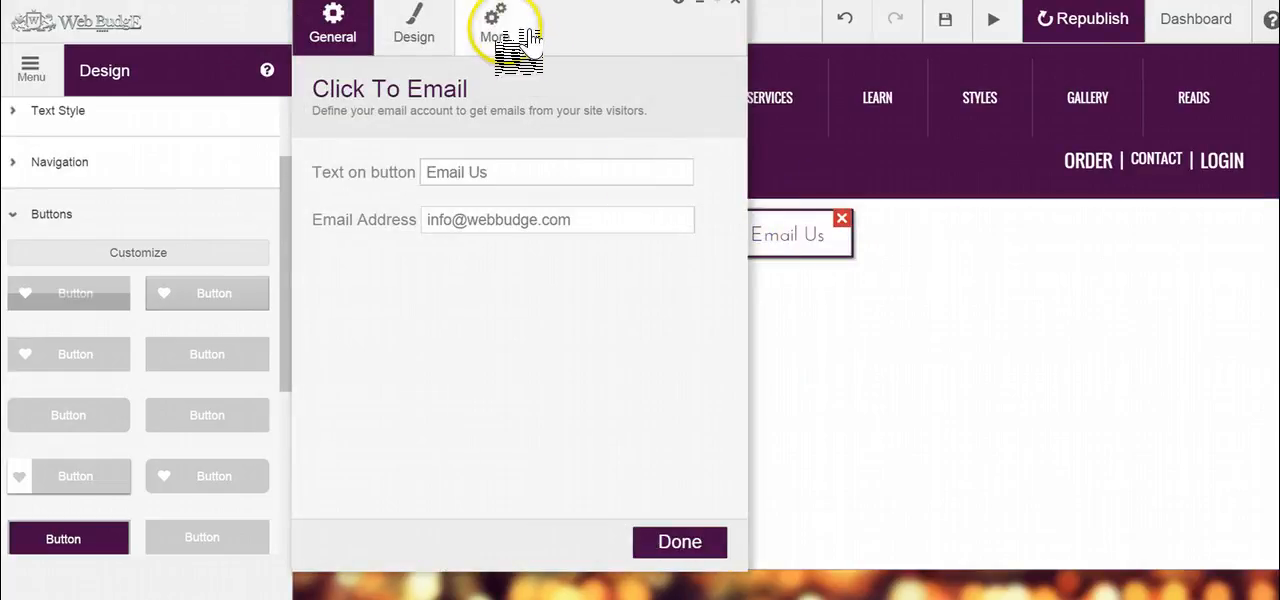
click(500, 26)
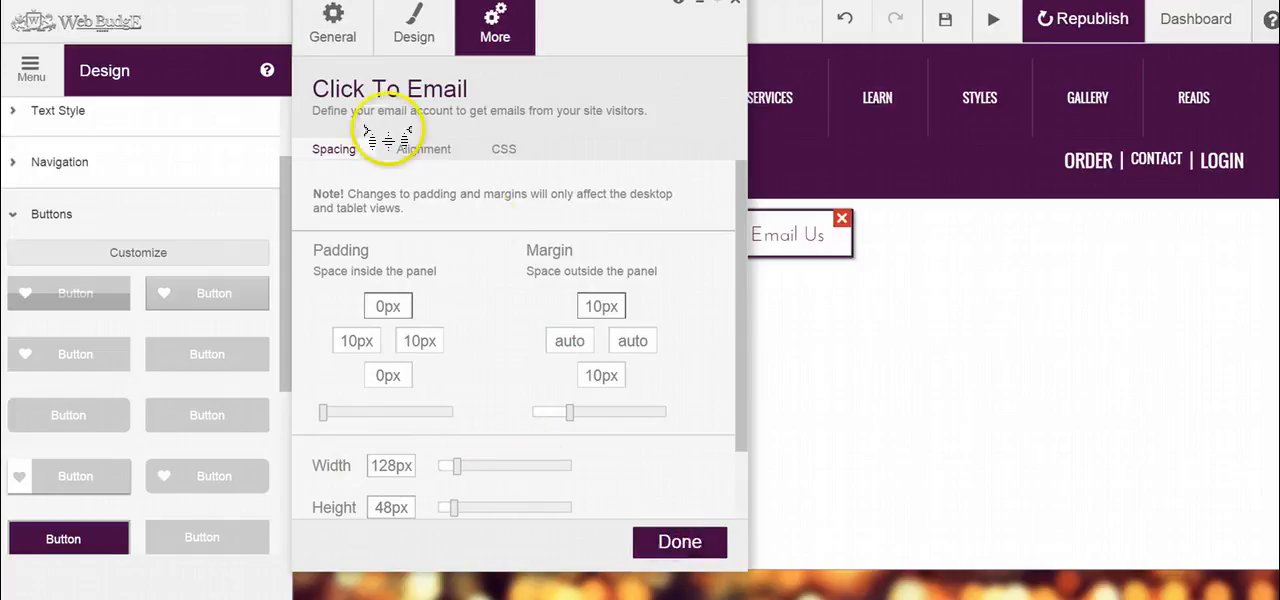
click(679, 540)
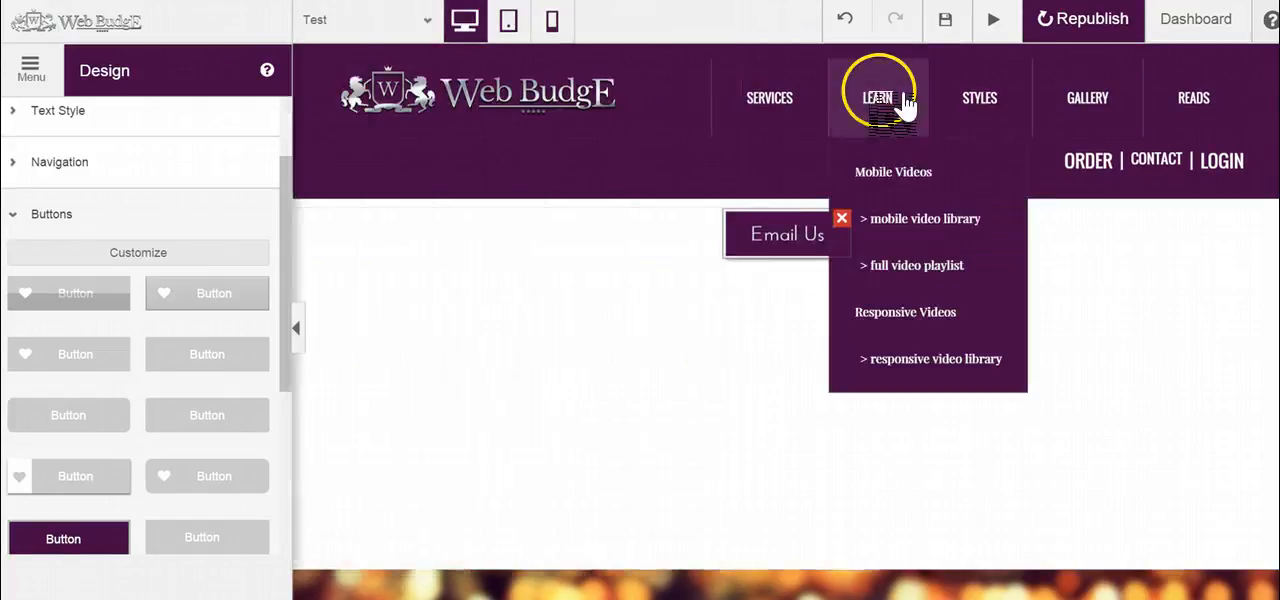
Step: Resize the Email Us button directly on the page to about two and a half times its width and slightly less height
click(748, 248)
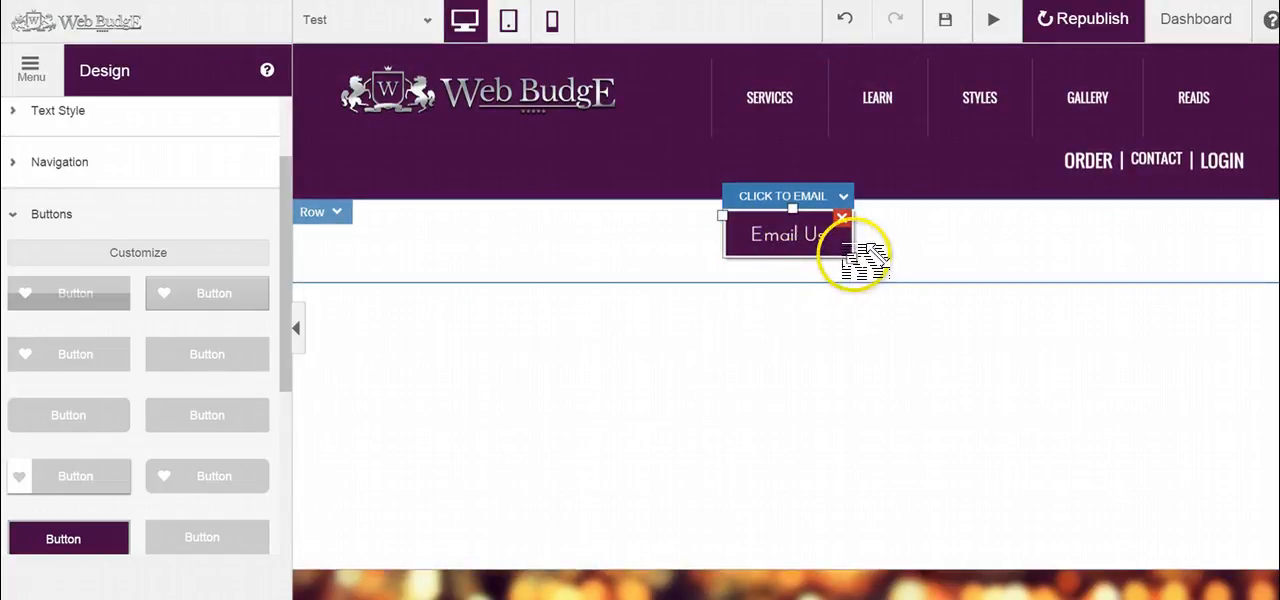
drag(851, 257, 956, 252)
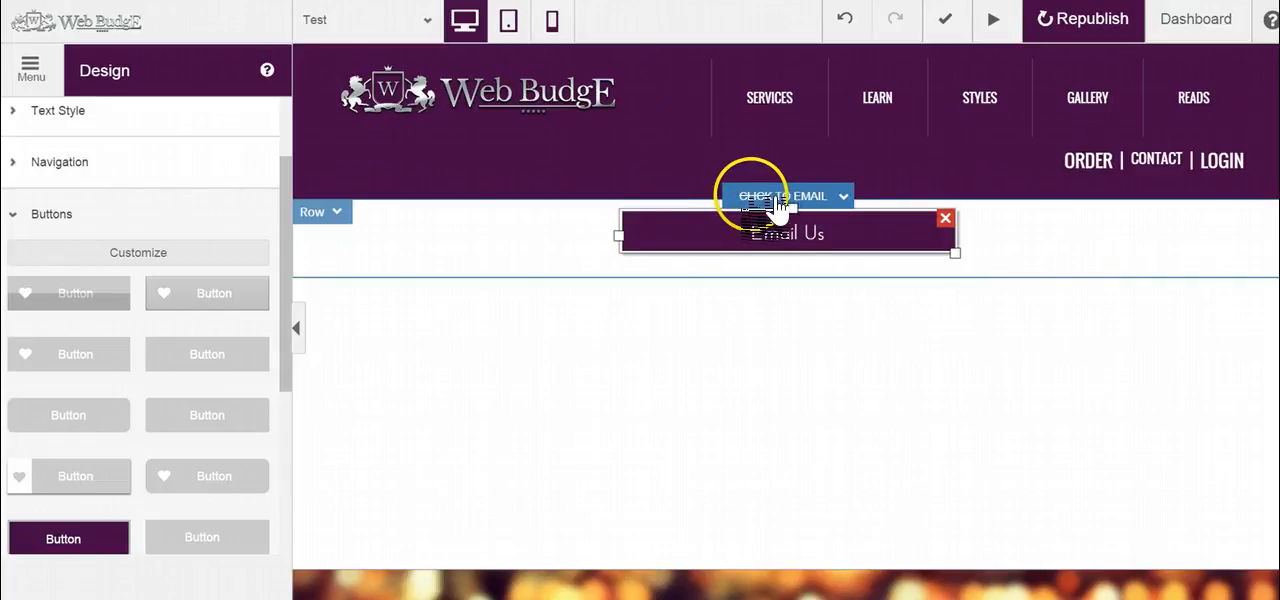
Step: Move the Email Us button left by about a fifth of its width and slightly down within its row
click(784, 198)
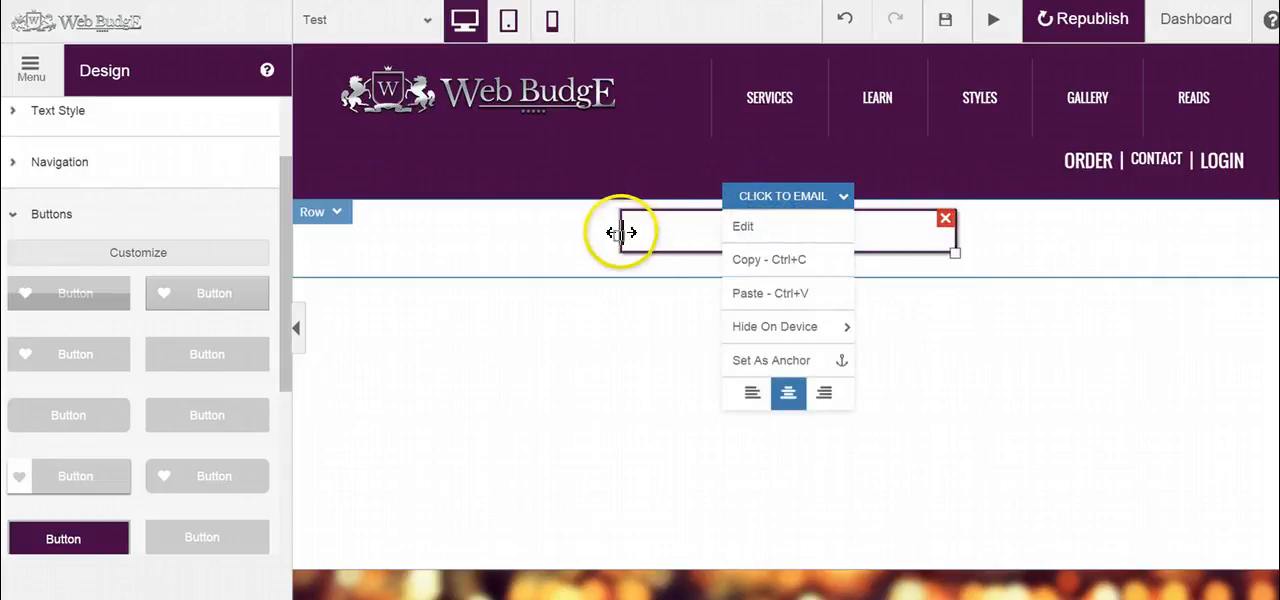
drag(623, 234, 550, 235)
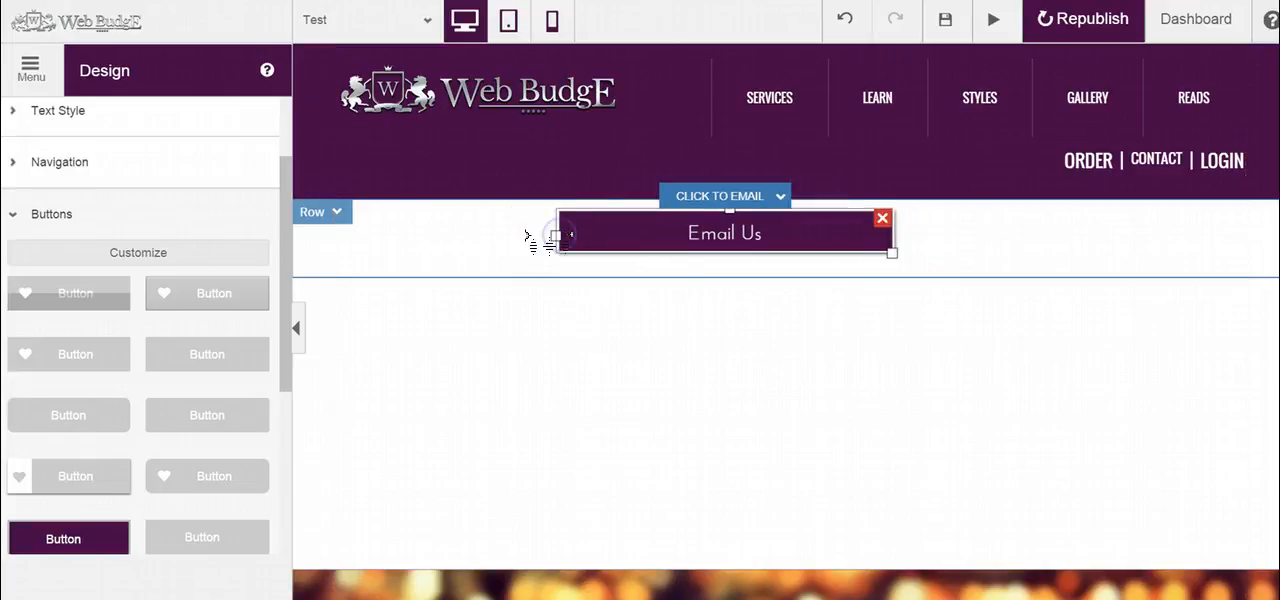
double_click(706, 225)
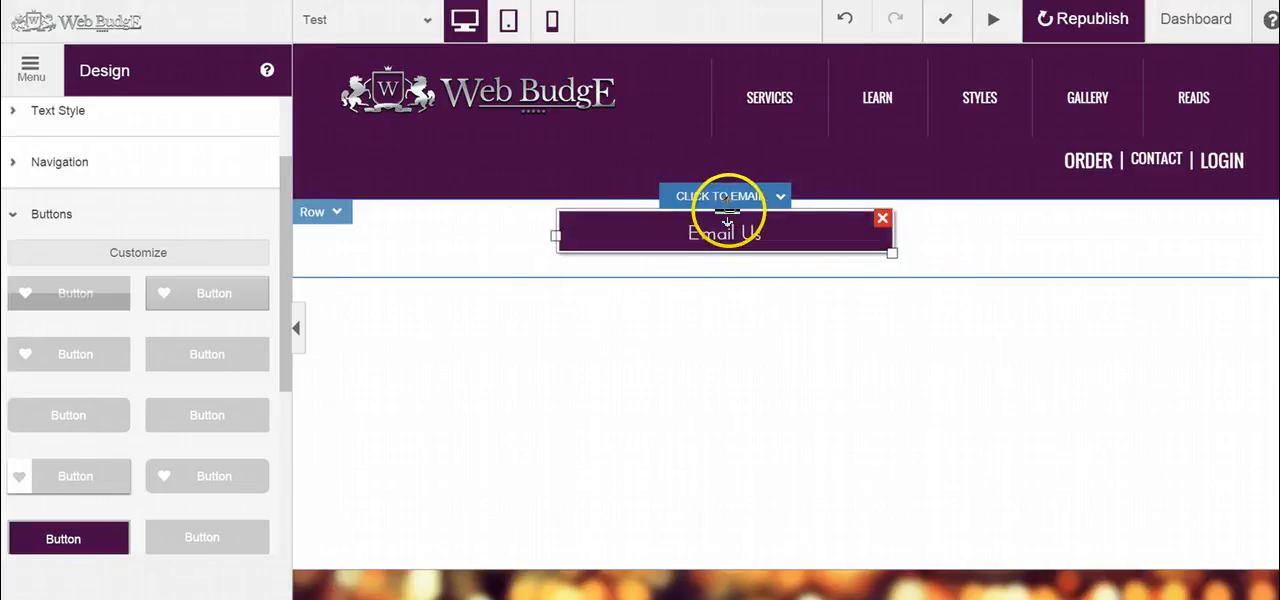
drag(732, 210, 708, 218)
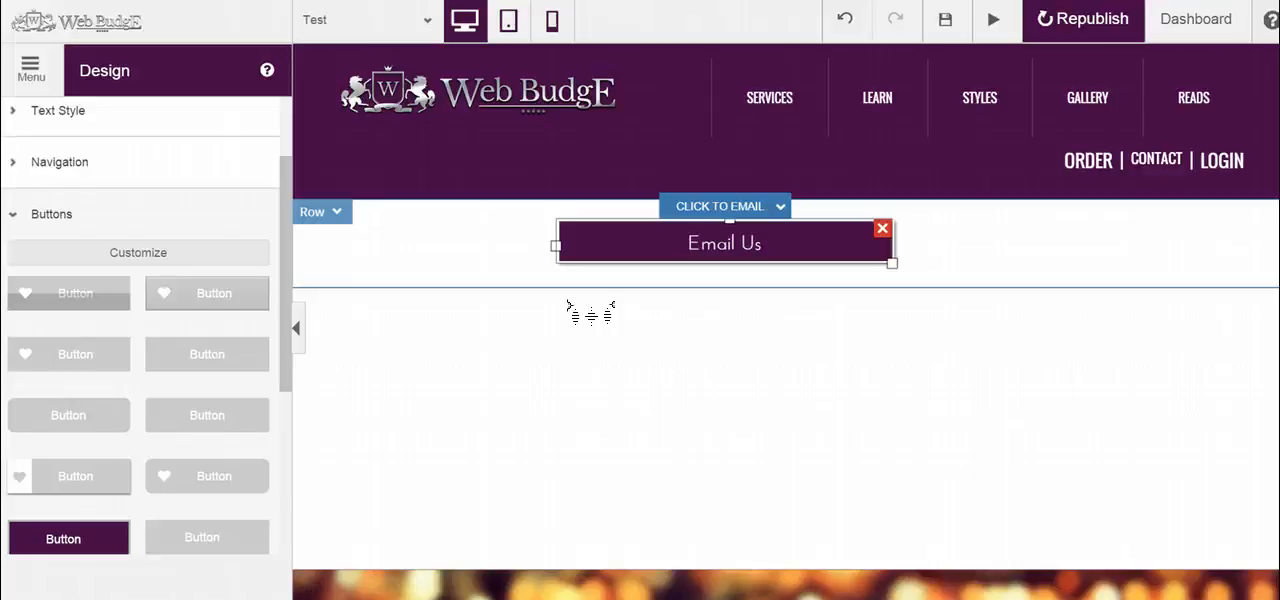
Step: Leave the site design settings and review the Email Us button's general settings for its text and email address, without changing them
click(55, 70)
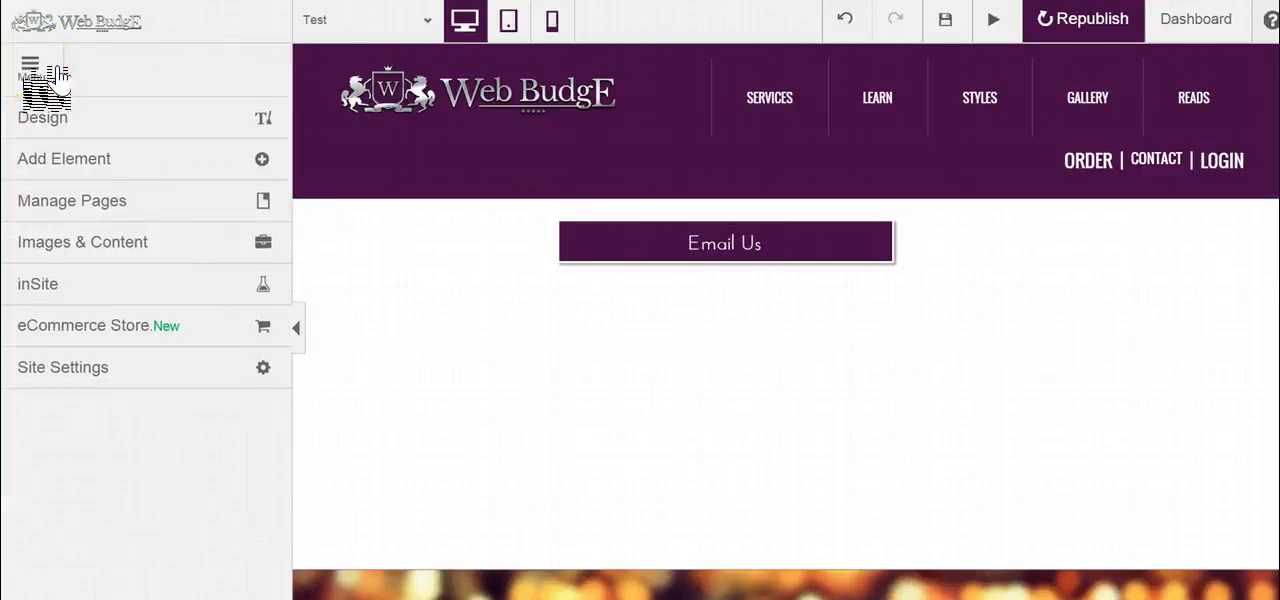
click(700, 243)
click(725, 207)
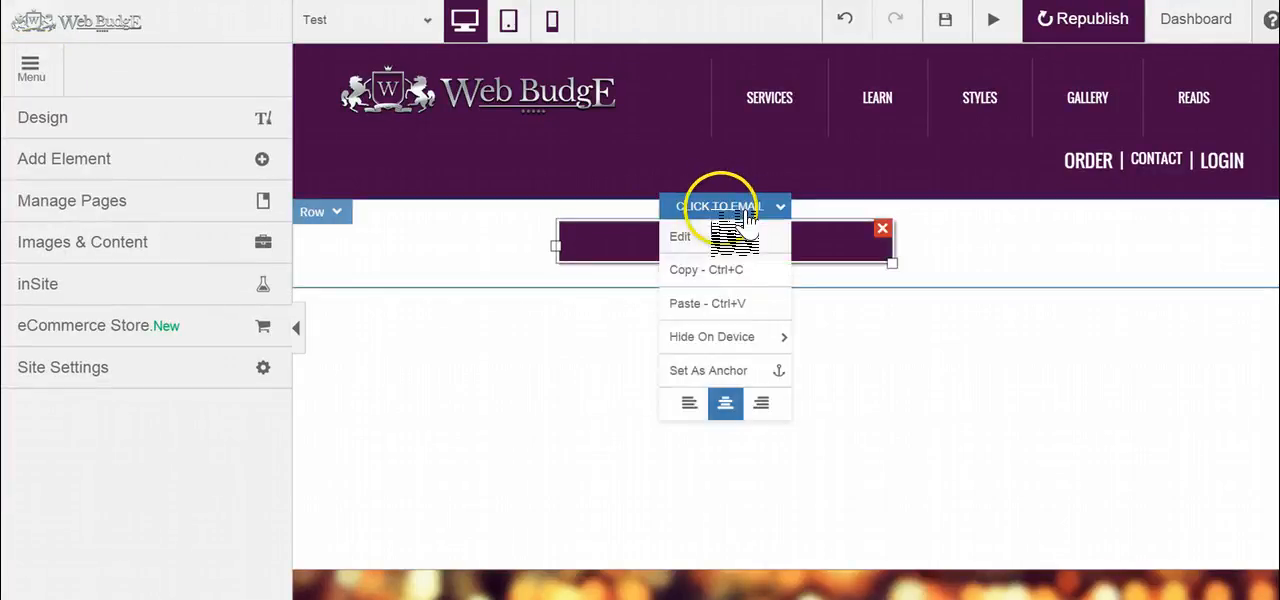
click(712, 236)
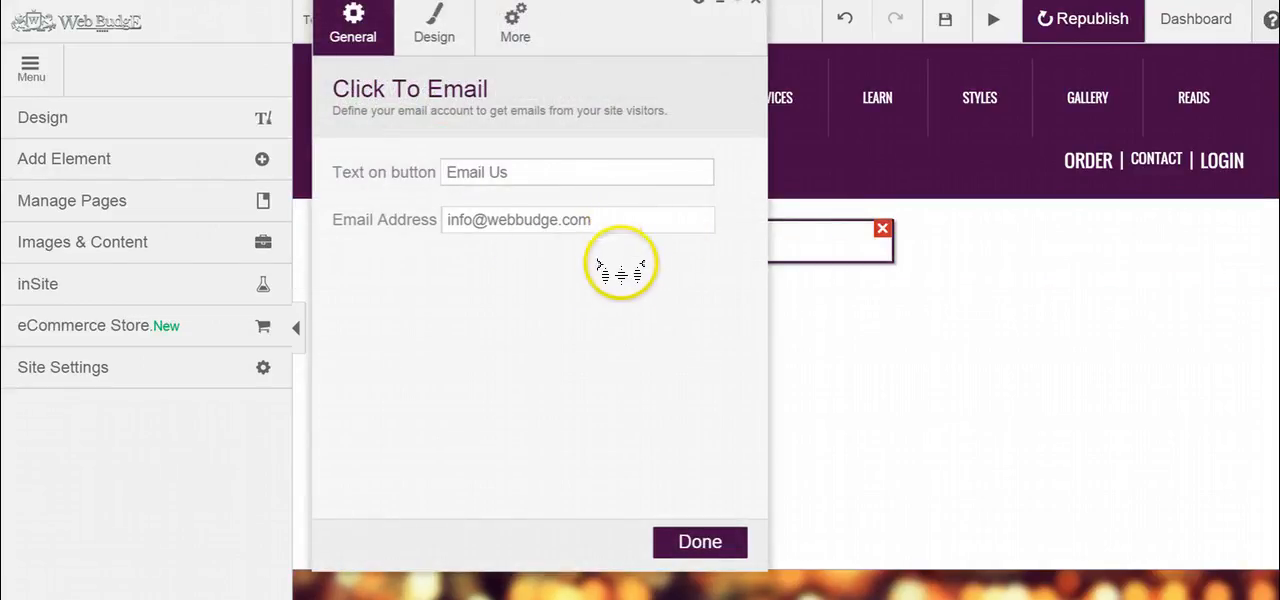
click(700, 542)
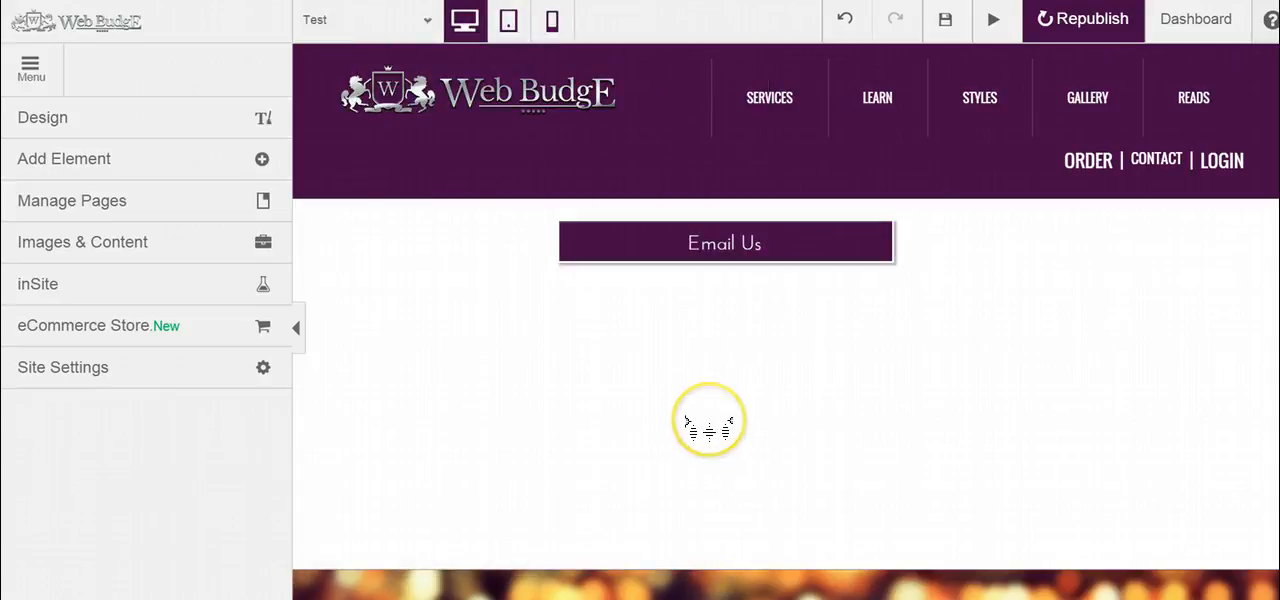